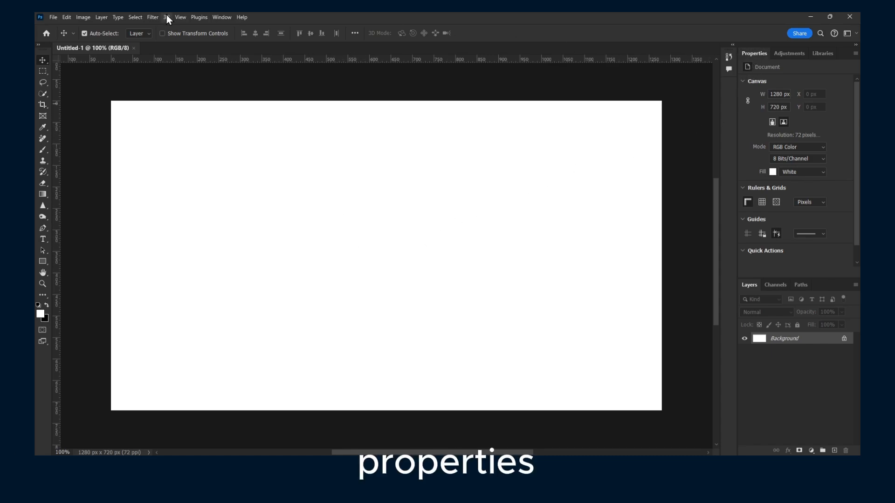
# Step: Reset the Essentials workspace to its default layout
pyautogui.click(242, 17)
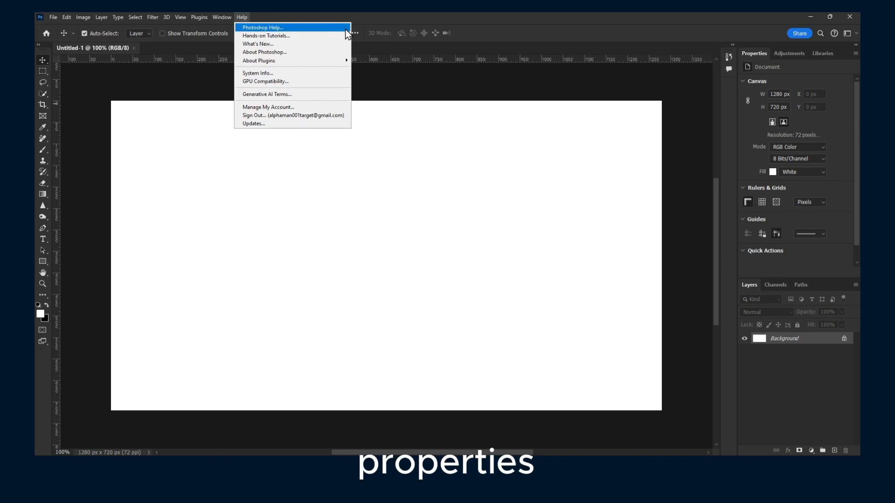
pyautogui.click(228, 16)
pyautogui.moveTo(237, 35)
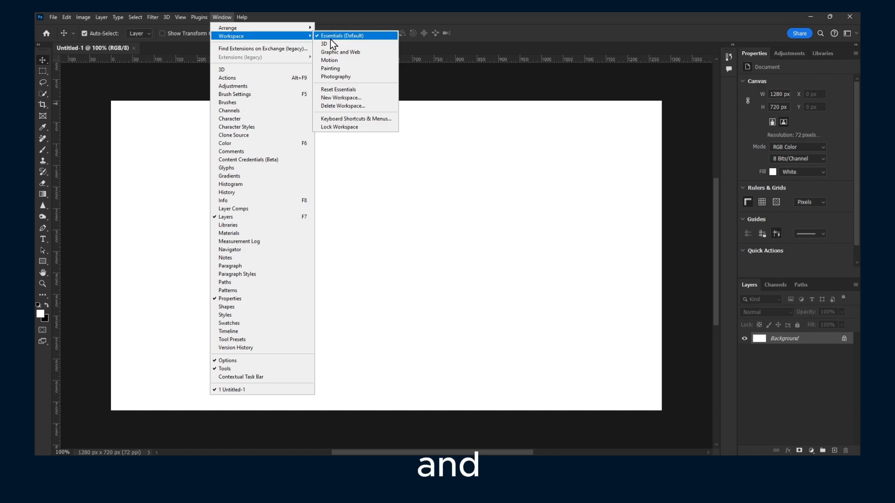
pyautogui.click(343, 90)
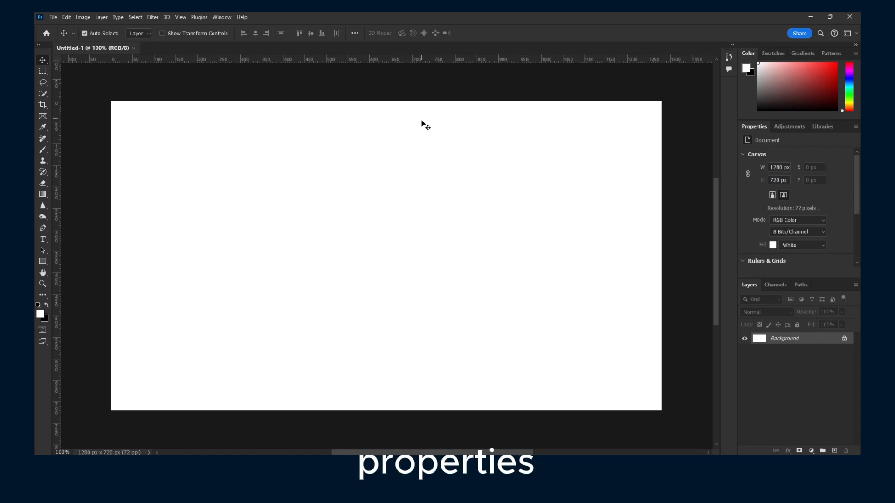
# Step: Set the canvas height to 1234 px with width and height linked, and fit the whole canvas in view
pyautogui.click(775, 168)
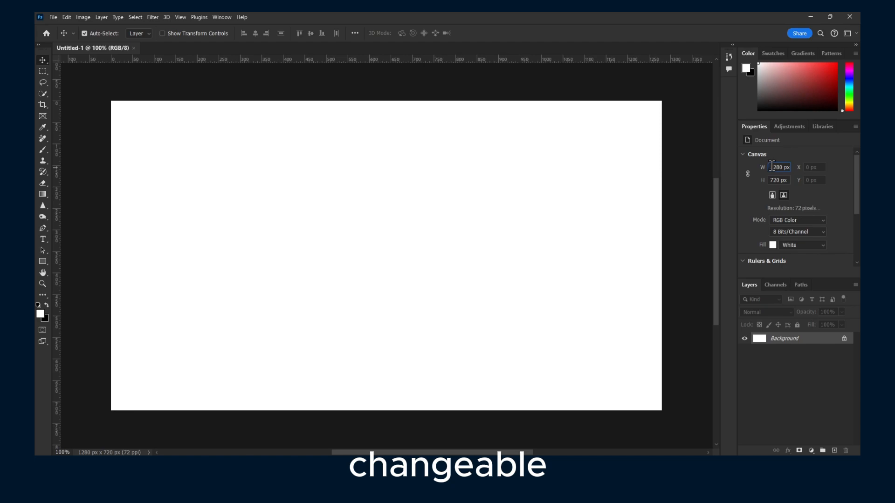
pyautogui.click(748, 177)
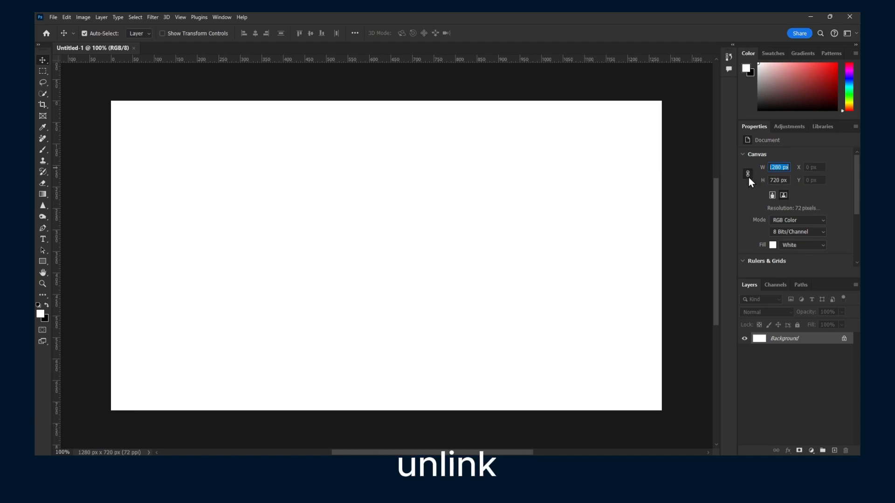
pyautogui.doubleClick(775, 181)
pyautogui.write('fdf')
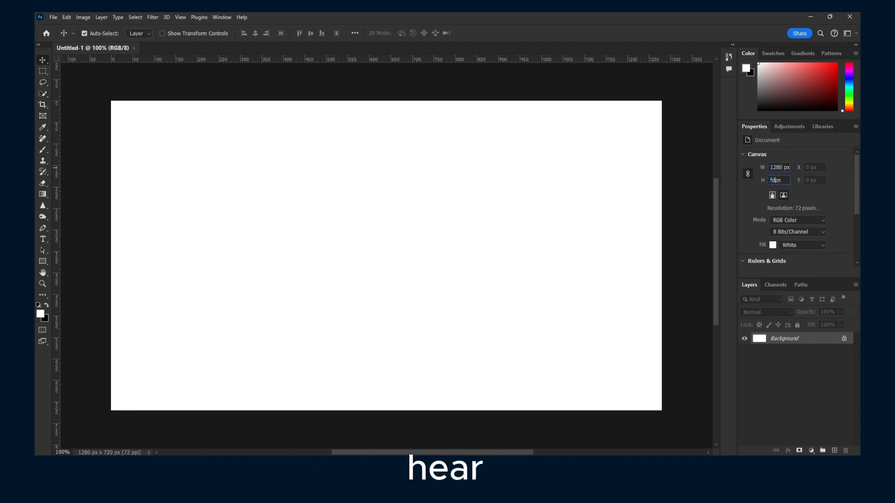
pyautogui.press('BackSpace')
pyautogui.press('BackSpace')
pyautogui.press('BackSpace')
pyautogui.write('1234')
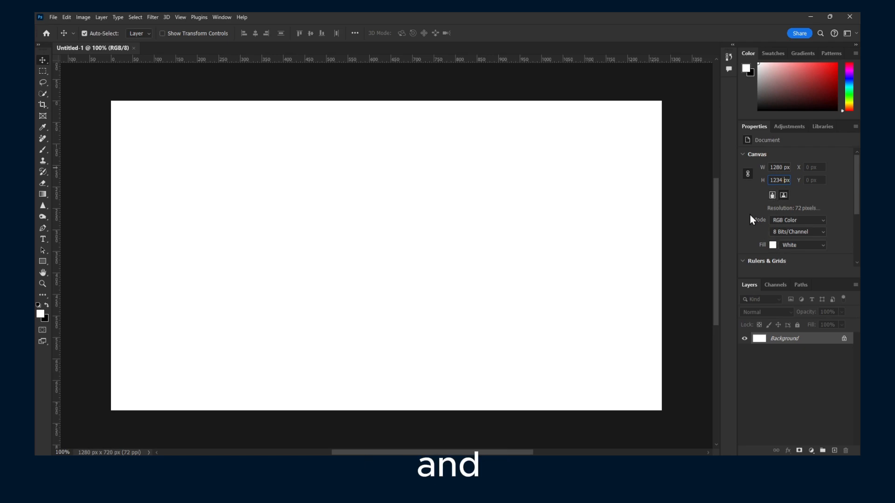
pyautogui.press('Return')
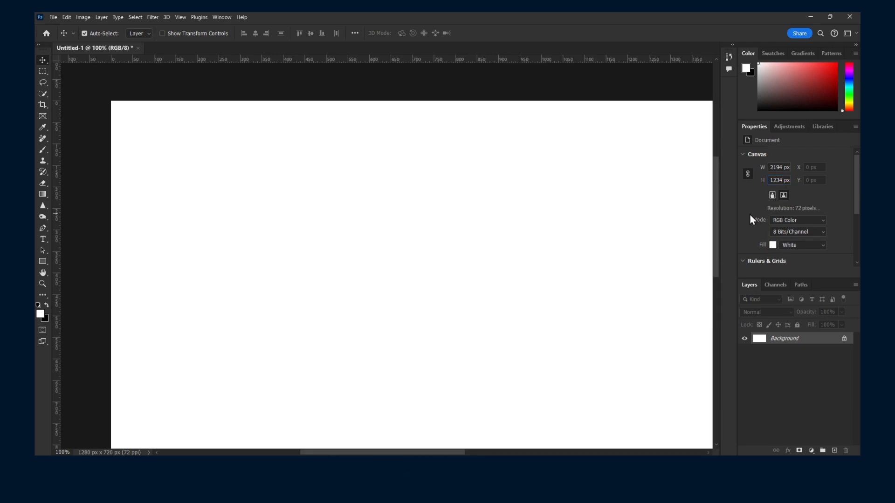
pyautogui.hotkey('ctrl', '0')
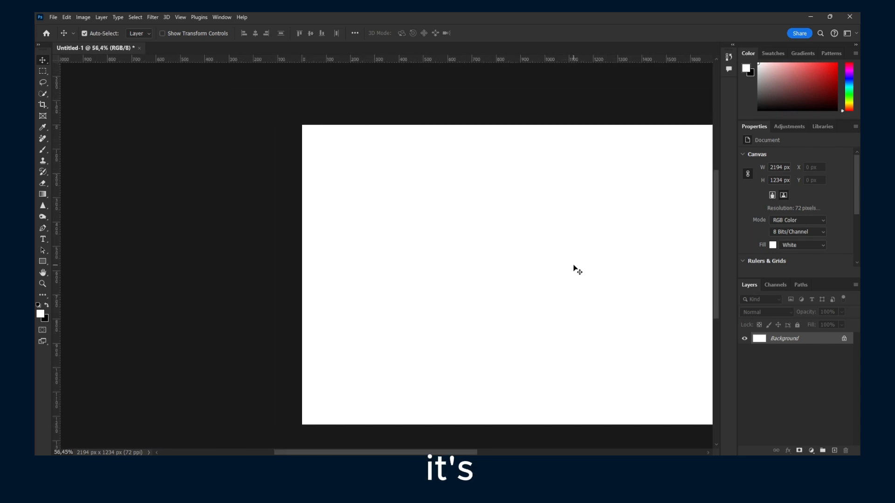
pyautogui.moveTo(479, 256); pyautogui.dragTo(434, 224)
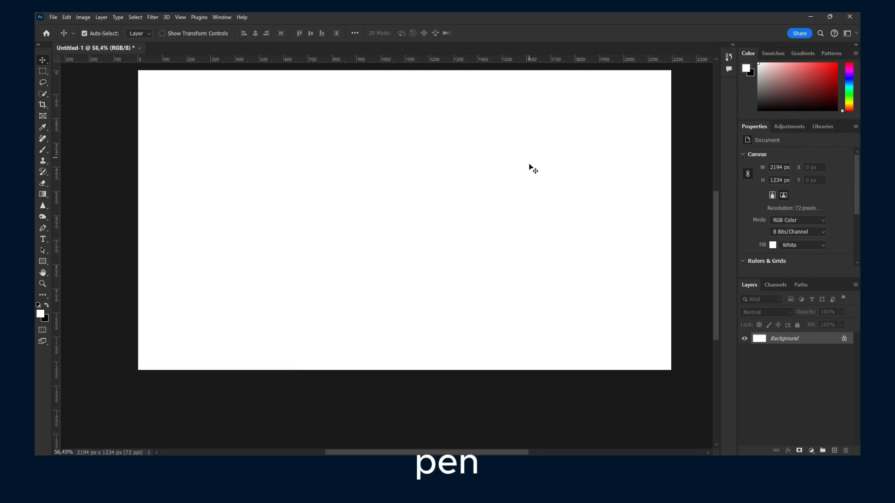
pyautogui.press('space')
pyautogui.press('space')
pyautogui.moveTo(343, 138); pyautogui.dragTo(416, 176)
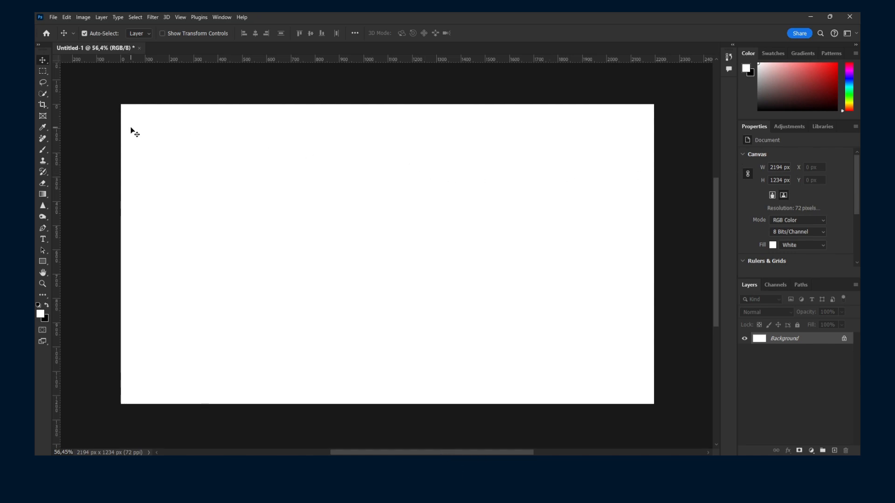
# Step: Enlarge the canvas on all sides with the Crop tool to about 3786 by 2056 px and apply the crop
pyautogui.click(43, 116)
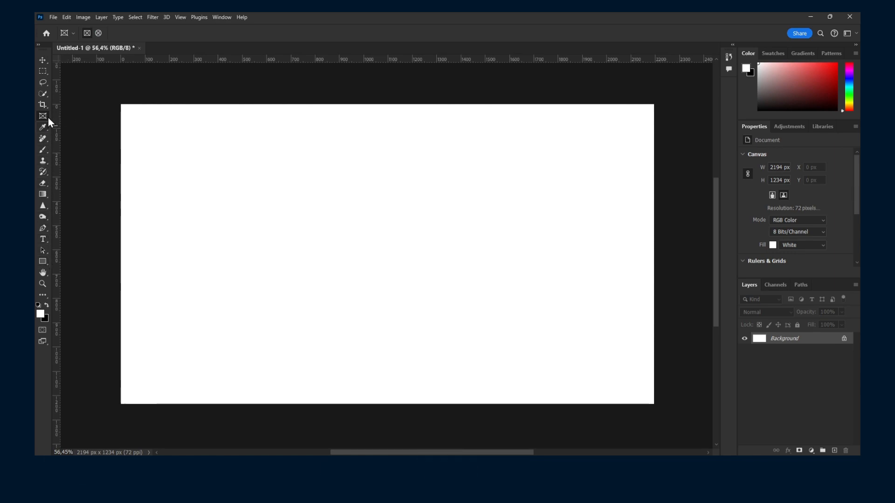
pyautogui.click(43, 74)
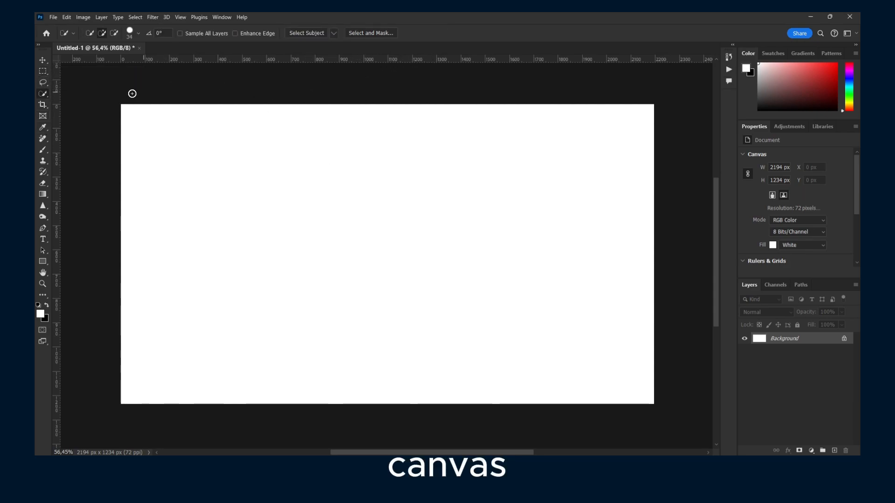
pyautogui.click(43, 105)
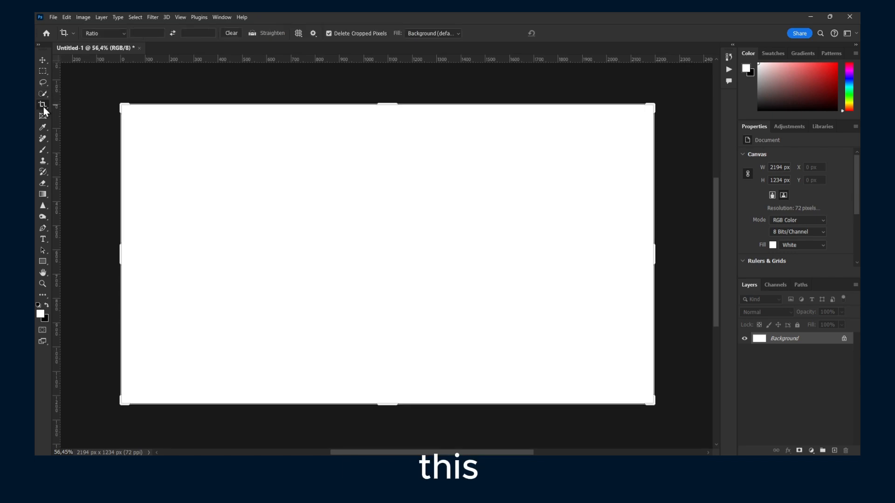
pyautogui.moveTo(124, 107)
pyautogui.mouseDown()
pyautogui.moveTo(111, 94)
pyautogui.moveTo(117, 119)
pyautogui.mouseUp()
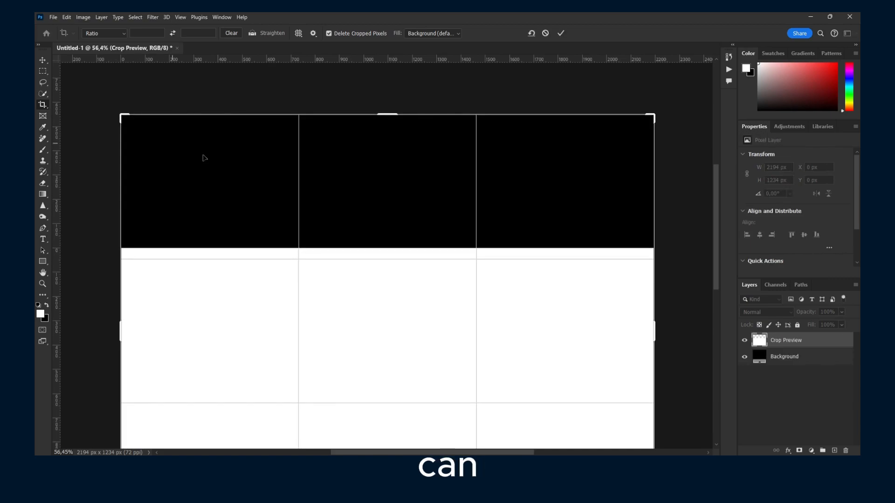
pyautogui.scroll(-1, 127, 227)
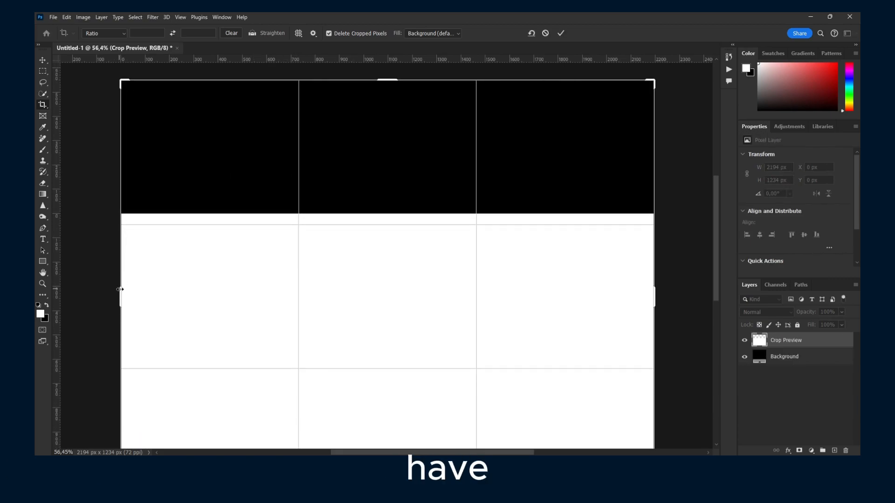
pyautogui.moveTo(122, 283); pyautogui.dragTo(101, 287)
pyautogui.scroll(-5, 289, 241)
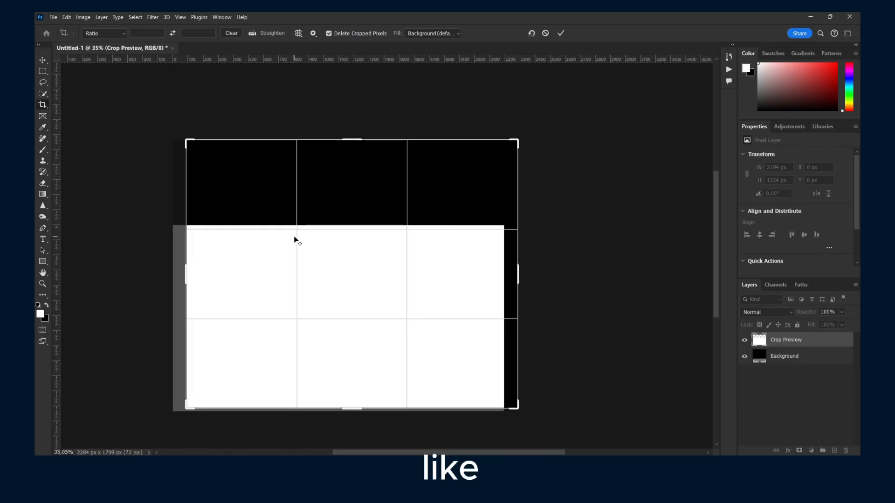
pyautogui.moveTo(466, 278); pyautogui.dragTo(461, 238)
pyautogui.moveTo(497, 273); pyautogui.dragTo(639, 267)
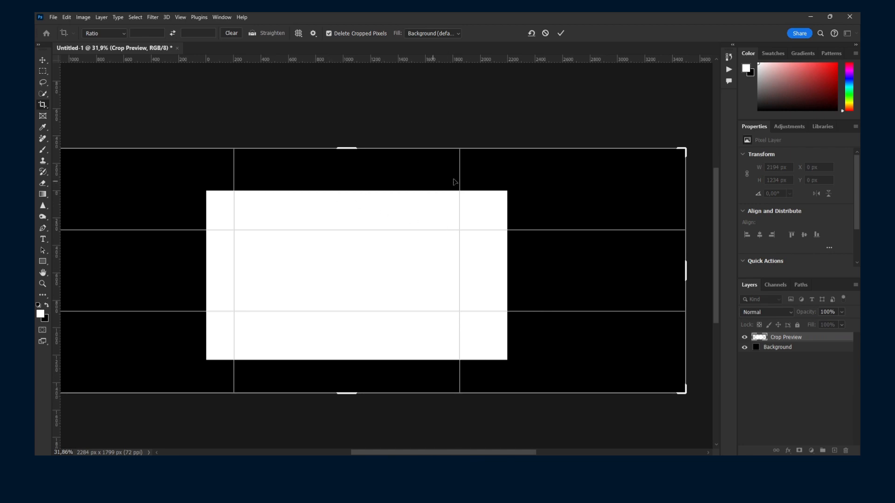
pyautogui.moveTo(578, 149); pyautogui.dragTo(546, 166)
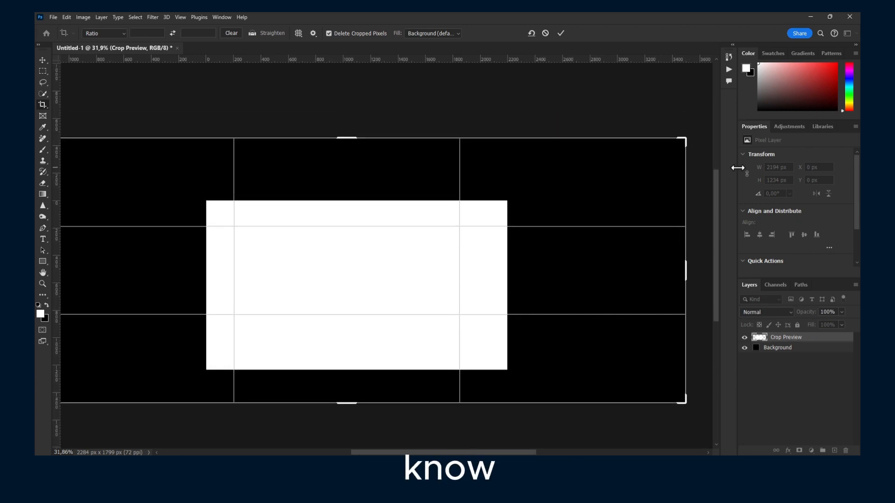
pyautogui.moveTo(655, 139); pyautogui.dragTo(594, 123)
pyautogui.moveTo(393, 190); pyautogui.dragTo(310, 163)
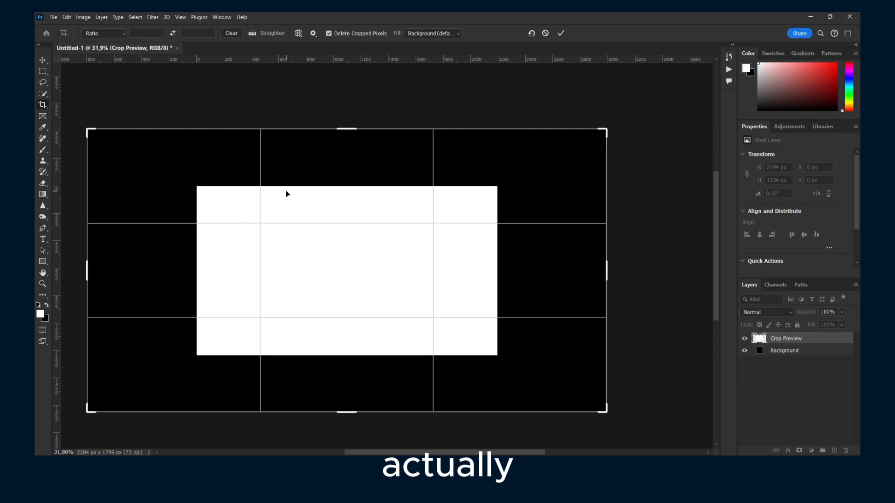
pyautogui.press('Return')
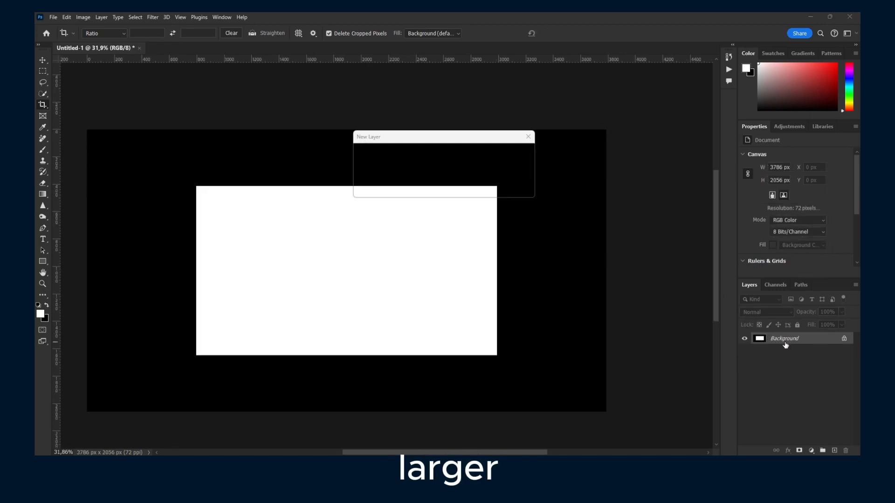
# Step: Convert the Background into a regular layer and cover the entire canvas with a white rectangle about 4106 by 2279 px
pyautogui.doubleClick(786, 344)
pyautogui.click(517, 153)
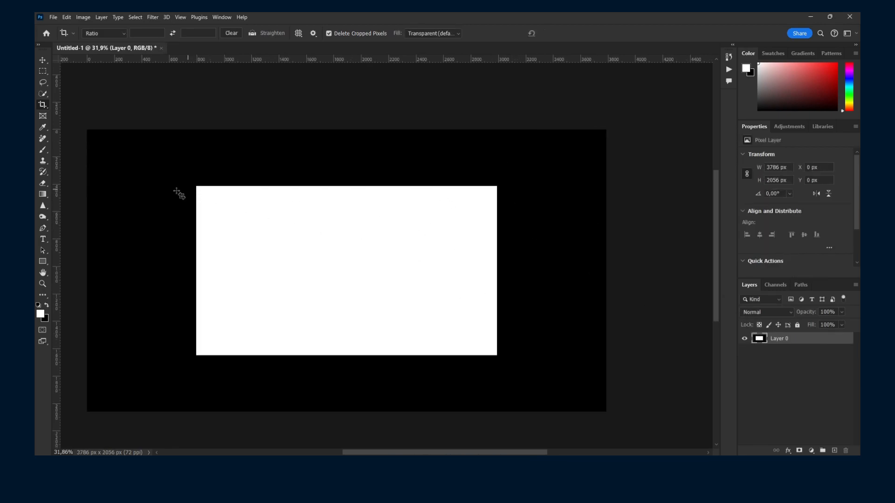
pyautogui.click(43, 261)
pyautogui.moveTo(78, 116); pyautogui.dragTo(641, 428)
pyautogui.moveTo(302, 200); pyautogui.dragTo(269, 200)
pyautogui.hotkey('ctrl', 'z')
pyautogui.click(41, 62)
pyautogui.moveTo(190, 179); pyautogui.dragTo(169, 177)
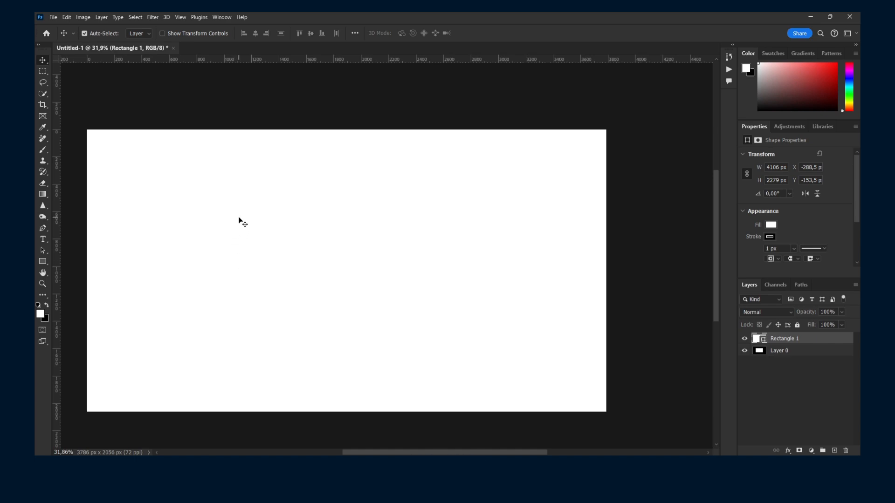
# Step: Extend the canvas upward with the Crop tool to a height of about 2470 px and apply the crop
pyautogui.click(42, 105)
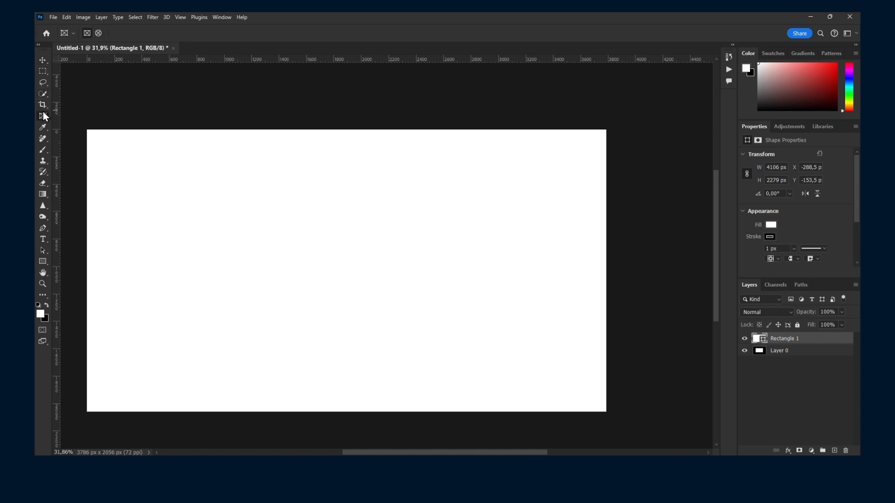
pyautogui.moveTo(93, 129); pyautogui.dragTo(179, 100)
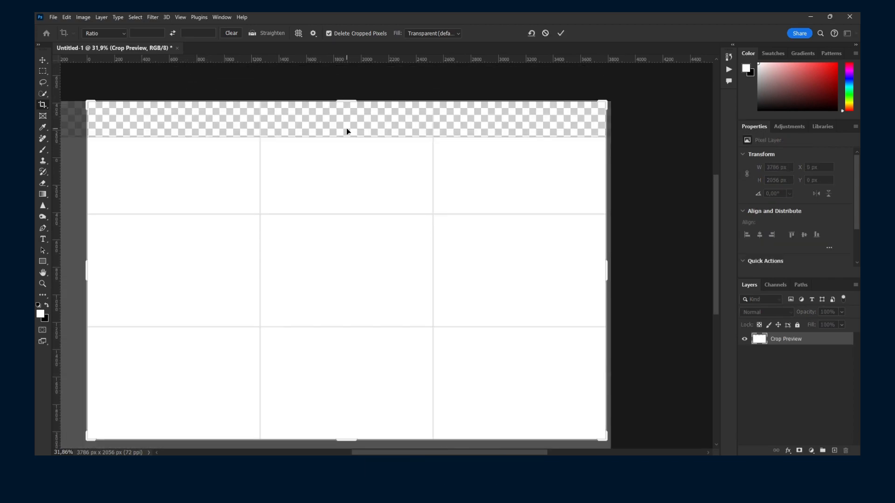
pyautogui.scroll(-1, 347, 129)
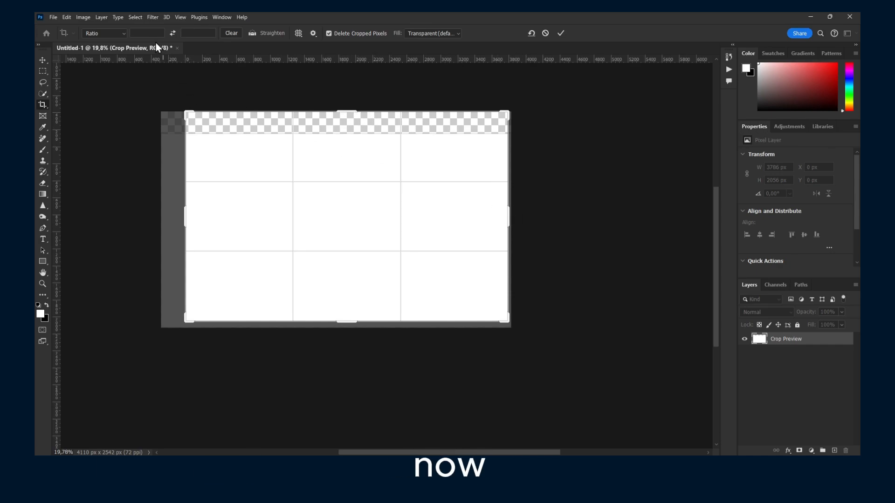
pyautogui.click(39, 64)
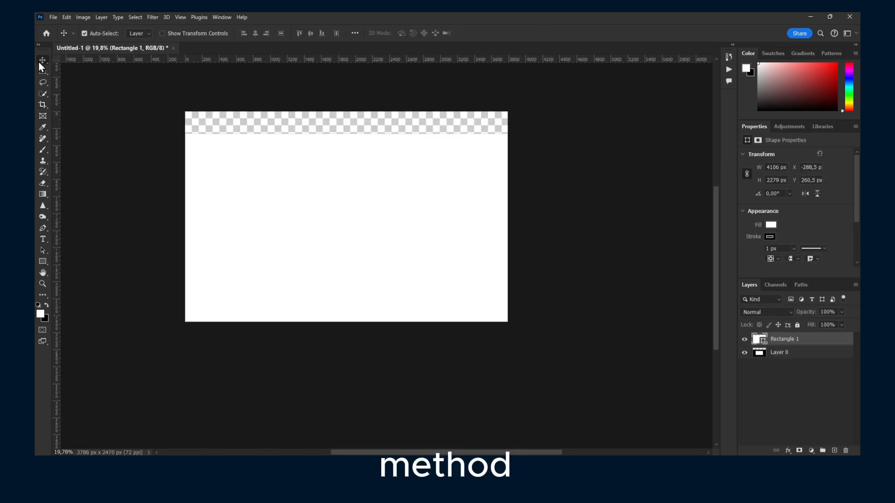
# Step: Set the canvas height to 34343 pixels in Canvas Size, keeping pixel units and the centre anchor
pyautogui.click(83, 18)
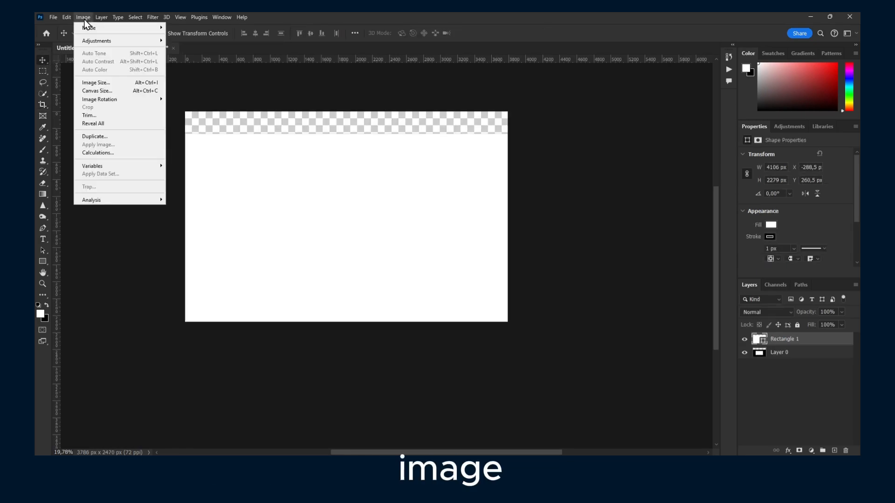
pyautogui.click(100, 92)
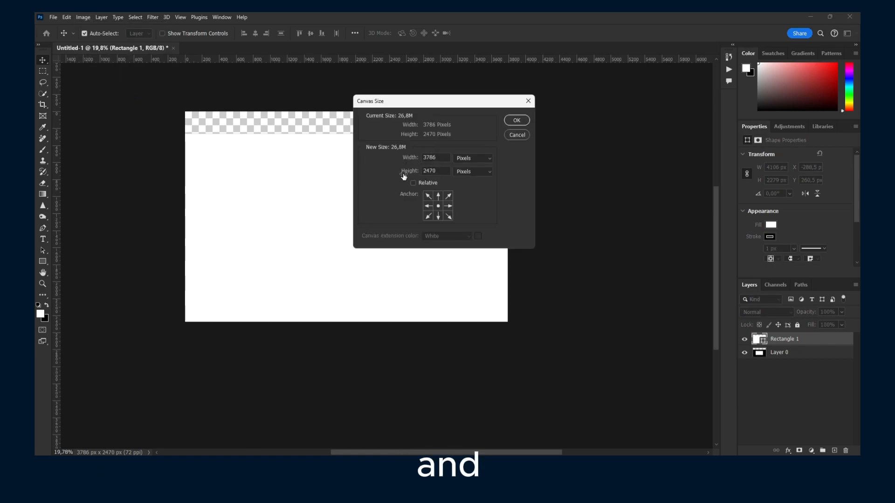
pyautogui.click(480, 160)
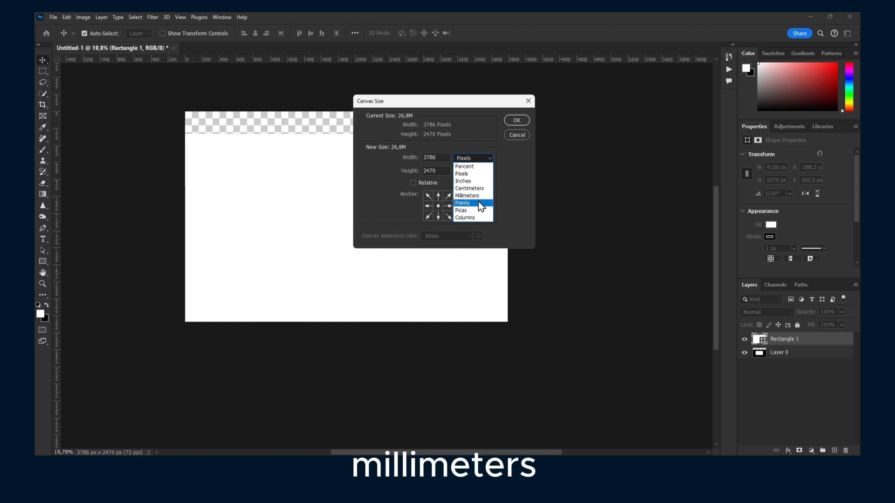
pyautogui.click(441, 147)
pyautogui.click(438, 216)
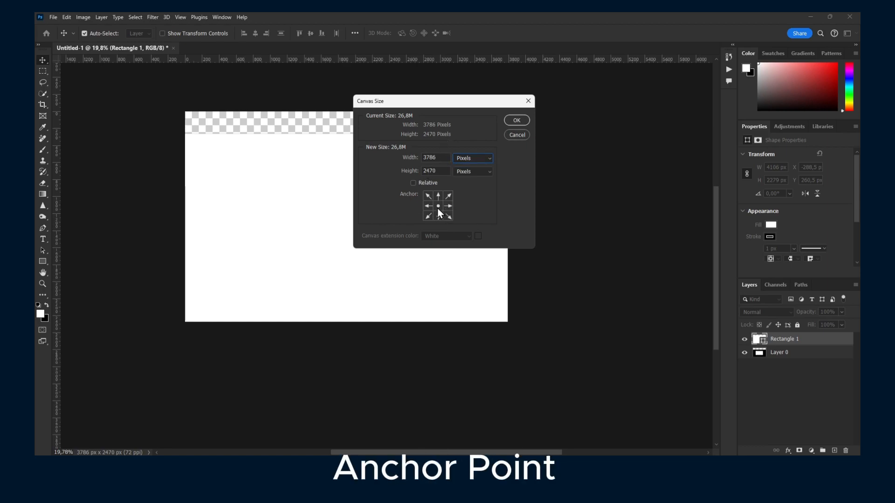
pyautogui.click(447, 208)
pyautogui.click(439, 208)
pyautogui.doubleClick(440, 171)
pyautogui.write('34342')
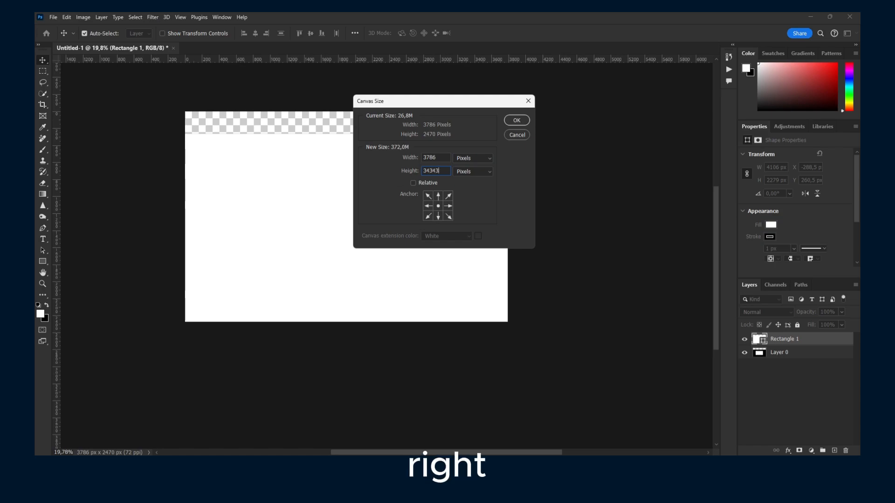
pyautogui.click(517, 120)
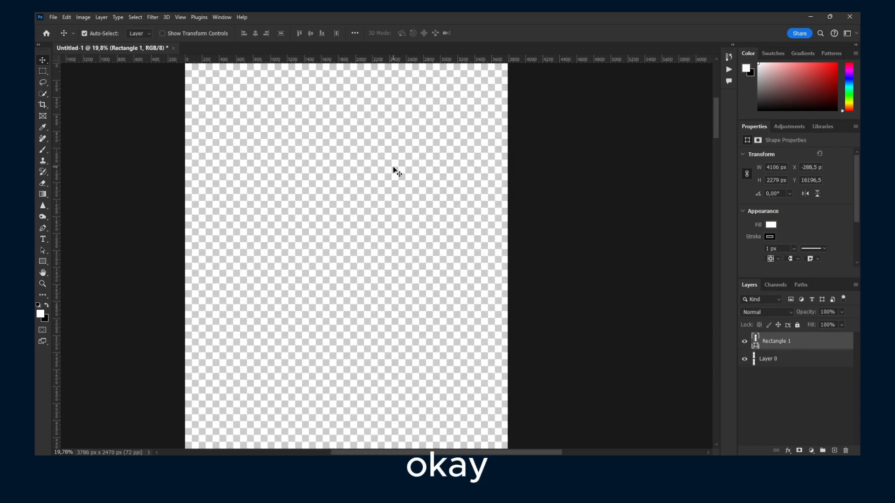
pyautogui.scroll(-5, 395, 170)
pyautogui.scroll(4, 394, 170)
pyautogui.scroll(4, 394, 173)
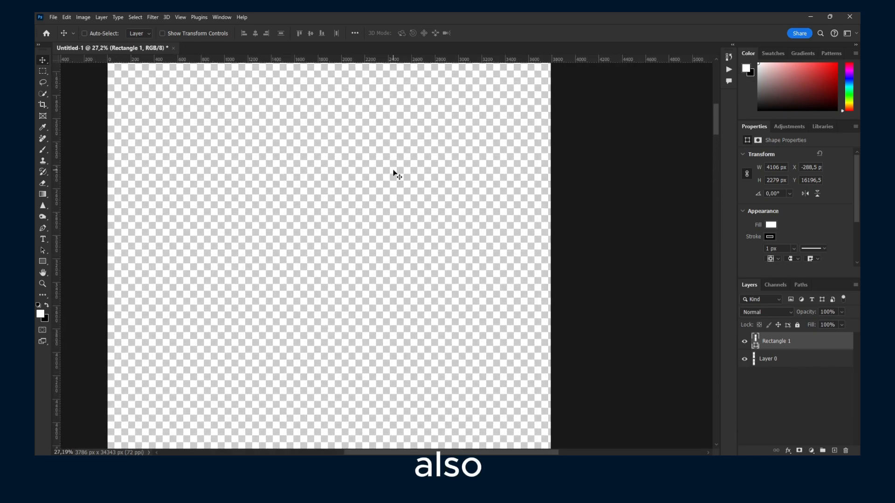
pyautogui.hotkey('ctrl', 'alt', 's')
pyautogui.click(684, 19)
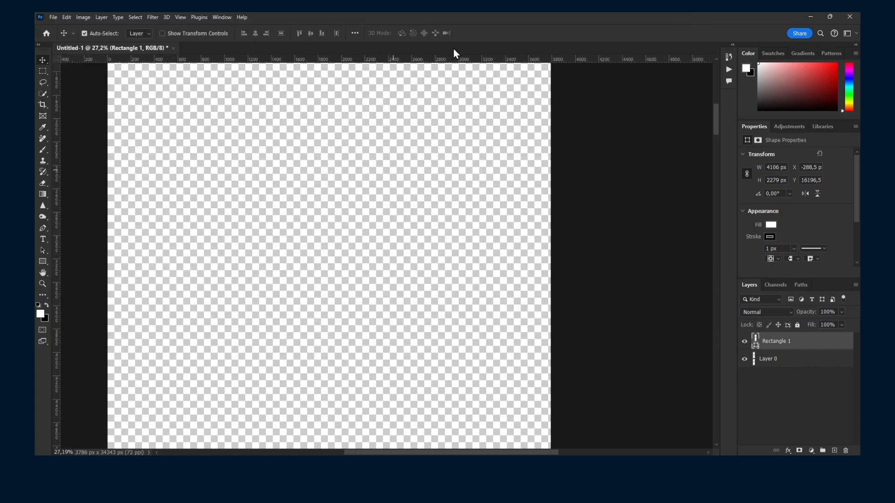
# Step: Open the Canvas Size dialog to review the current canvas dimensions and dismiss it without making changes
pyautogui.click(83, 17)
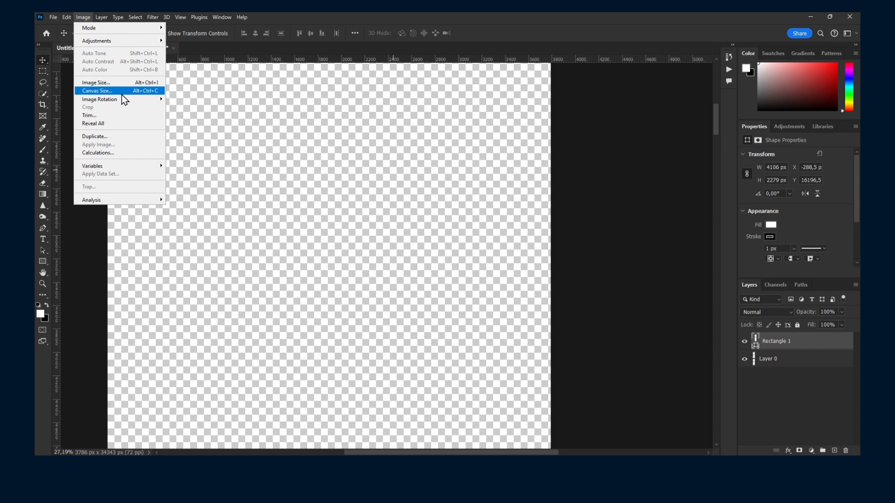
pyautogui.click(506, 127)
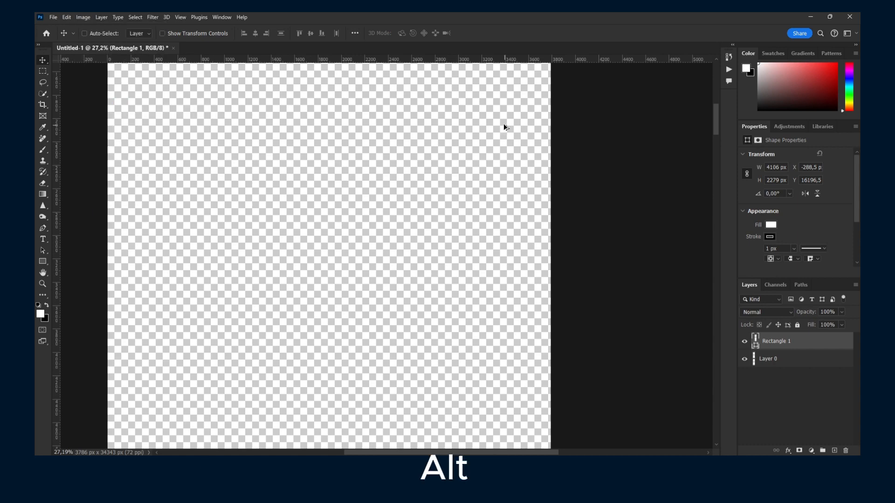
pyautogui.hotkey('ctrl', 'alt', 'c')
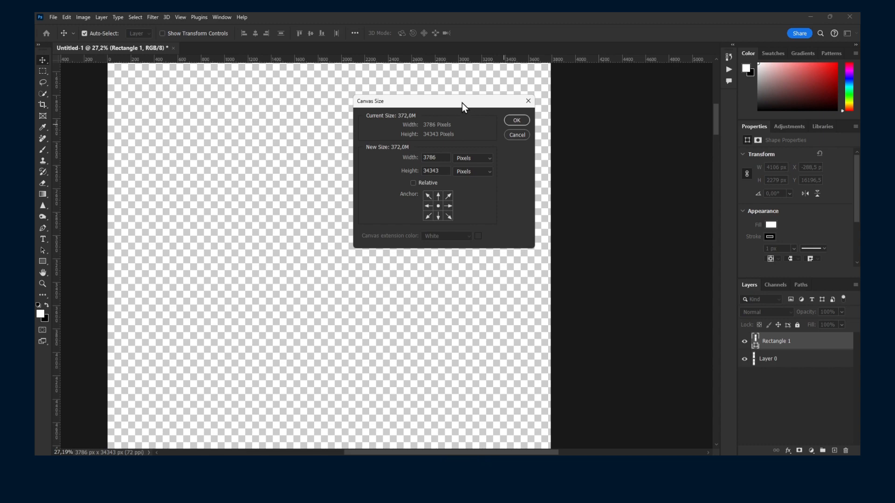
pyautogui.moveTo(462, 103); pyautogui.dragTo(372, 114)
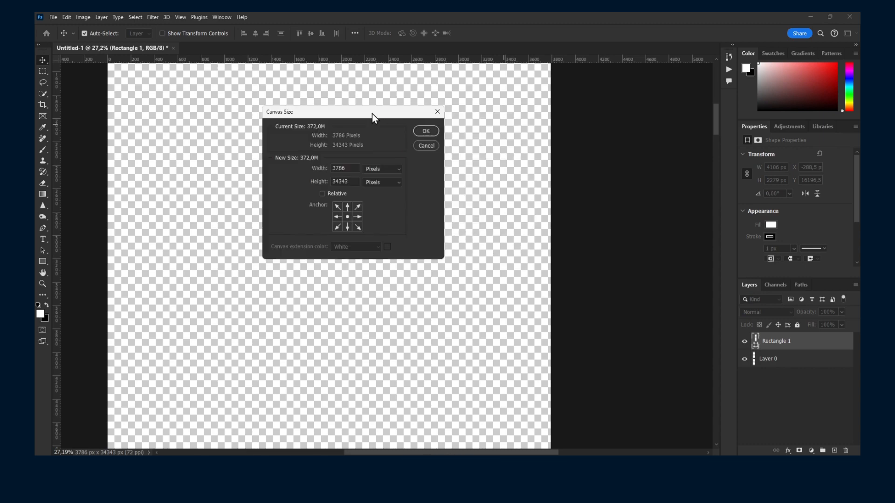
pyautogui.click(436, 116)
# Step: Bring up the Canvas Size settings again and accept the existing width and height unchanged
pyautogui.click(82, 17)
pyautogui.click(81, 18)
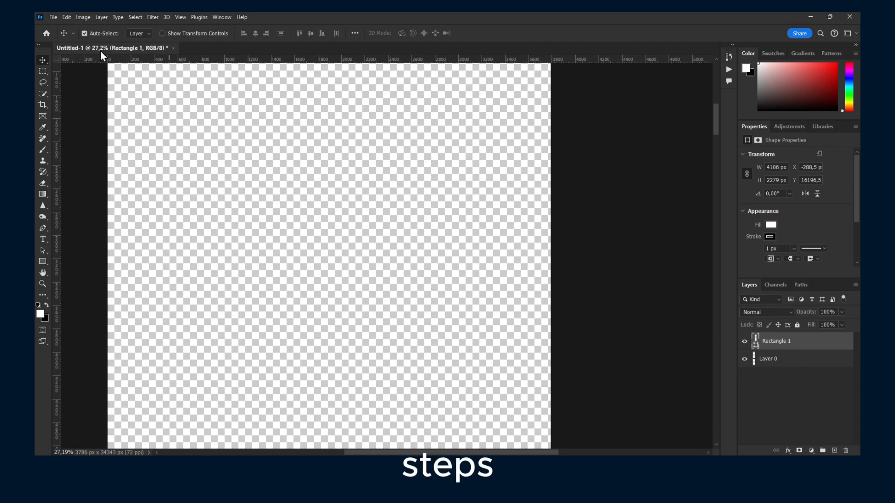
pyautogui.click(80, 17)
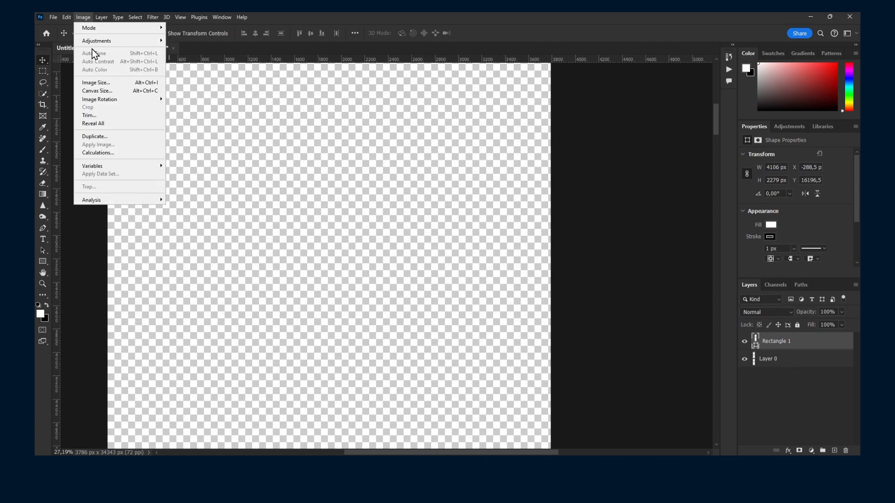
pyautogui.click(133, 92)
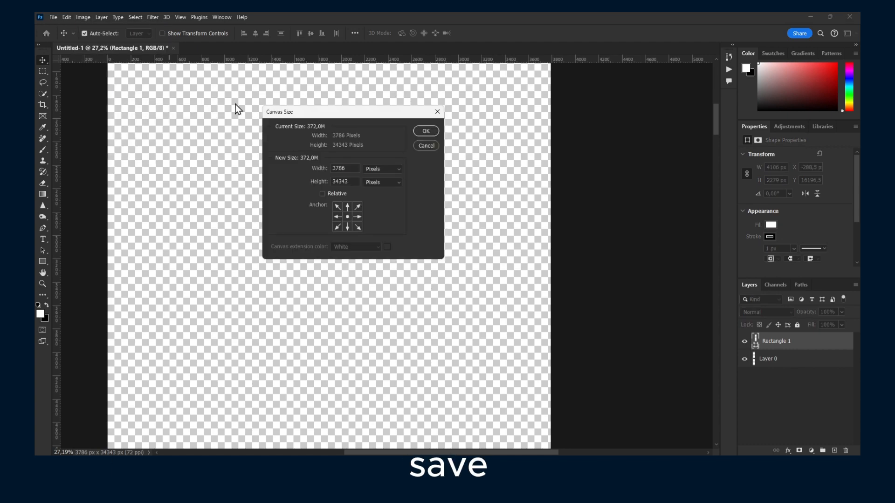
pyautogui.click(427, 131)
# Step: View the white rectangle's mask properties and return to its shape properties
pyautogui.click(781, 169)
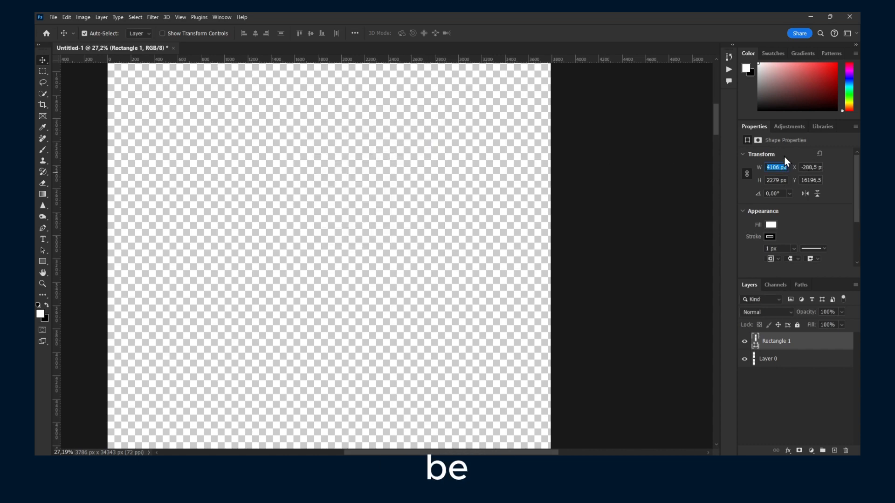
pyautogui.click(757, 141)
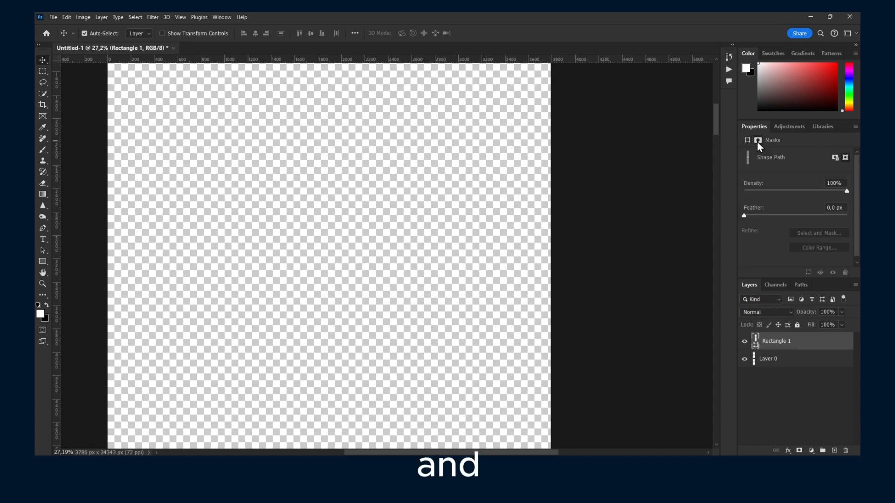
pyautogui.click(746, 141)
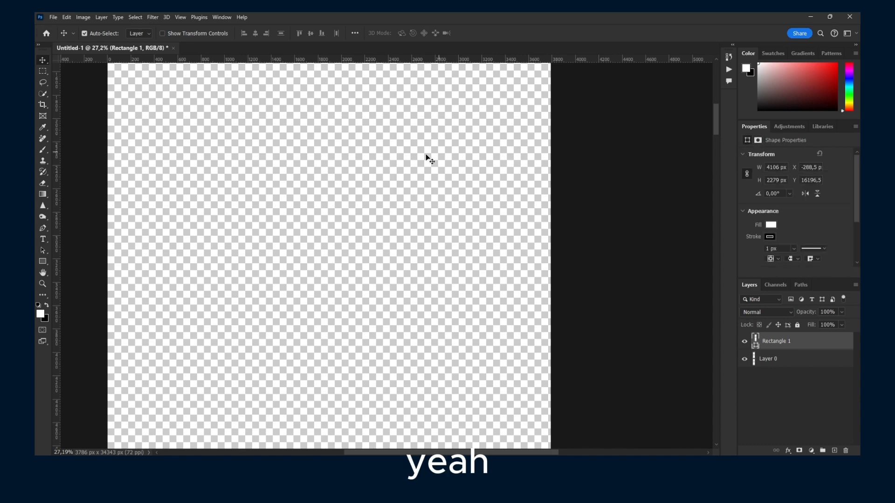
pyautogui.click(449, 401)
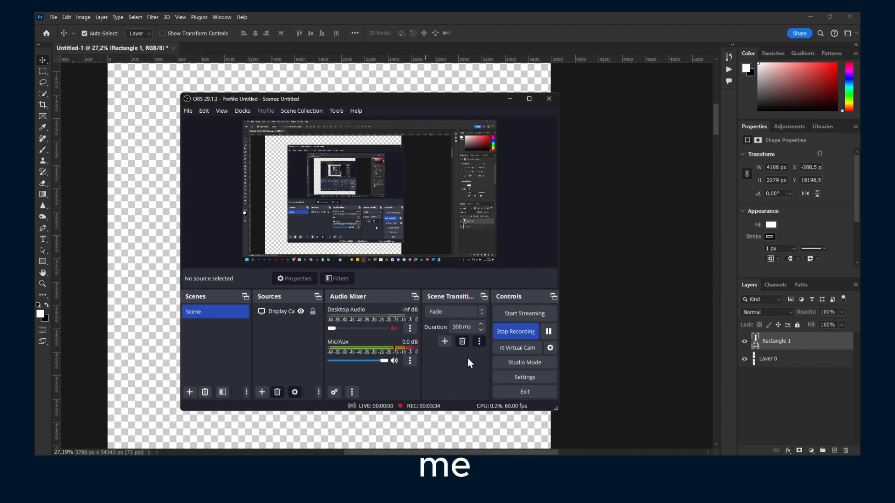
pyautogui.click(410, 360)
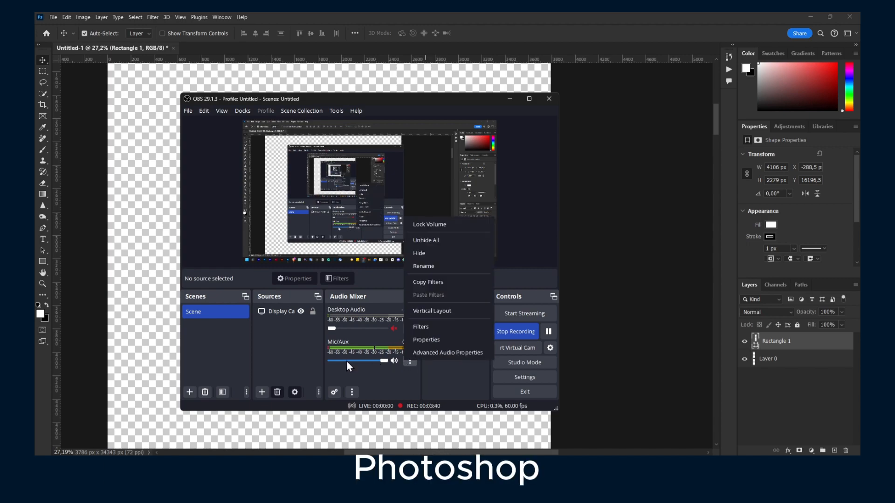
pyautogui.click(313, 351)
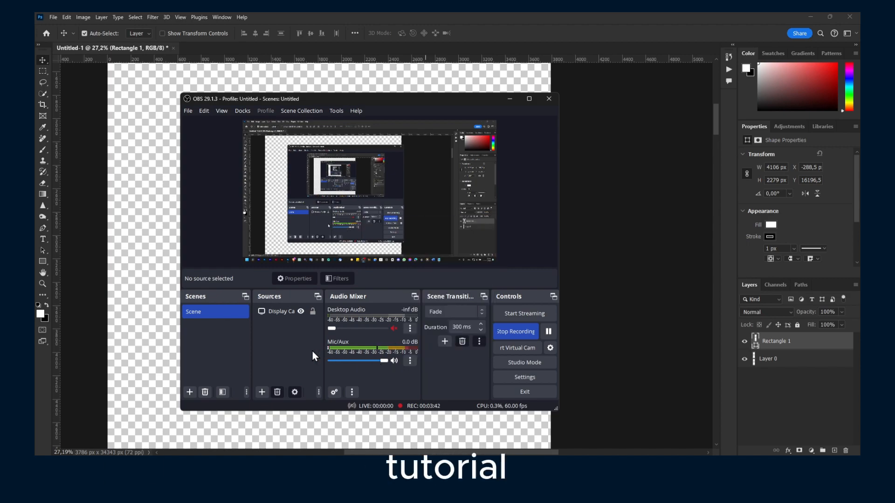